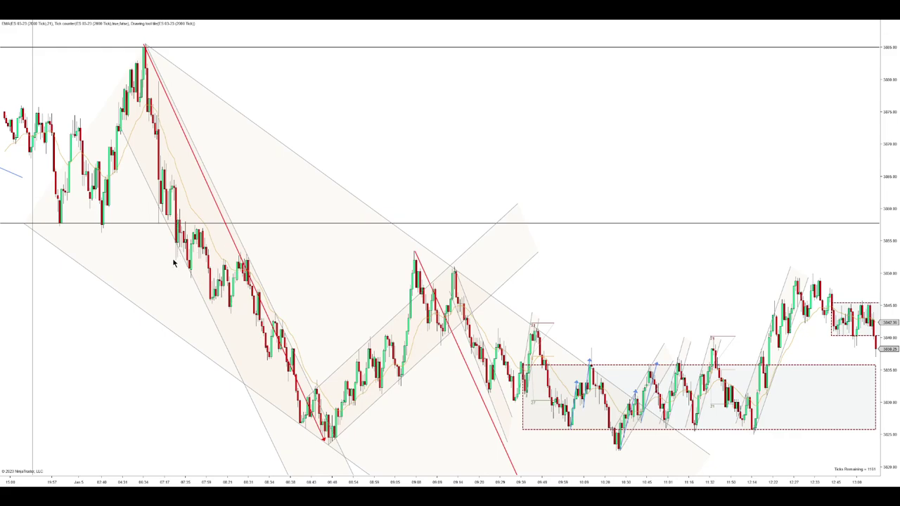
click(99, 223)
drag(122, 225, 123, 223)
click(132, 251)
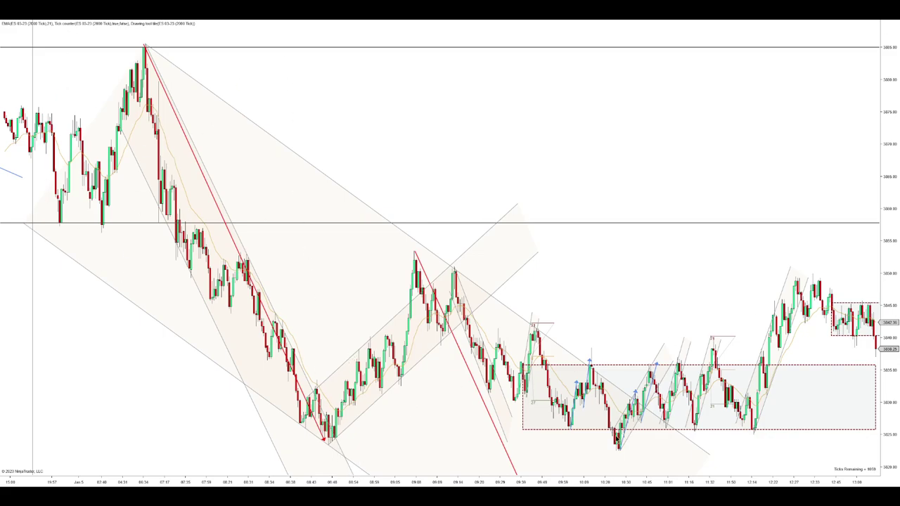
Shorten and narrow the steep descending channel from the session high so that it frames only the first leg down
drag(485, 484, 589, 478)
drag(650, 449, 569, 452)
scroll(566, 478, down, 3)
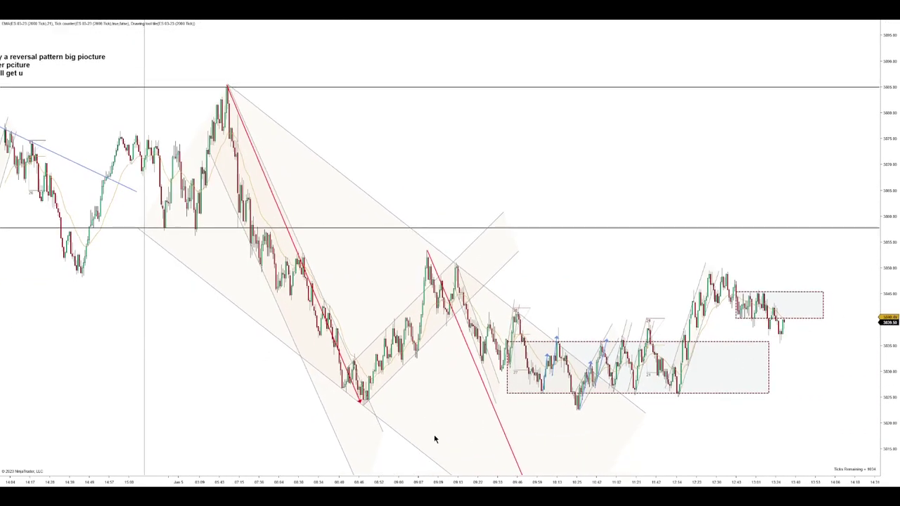
drag(383, 432, 312, 398)
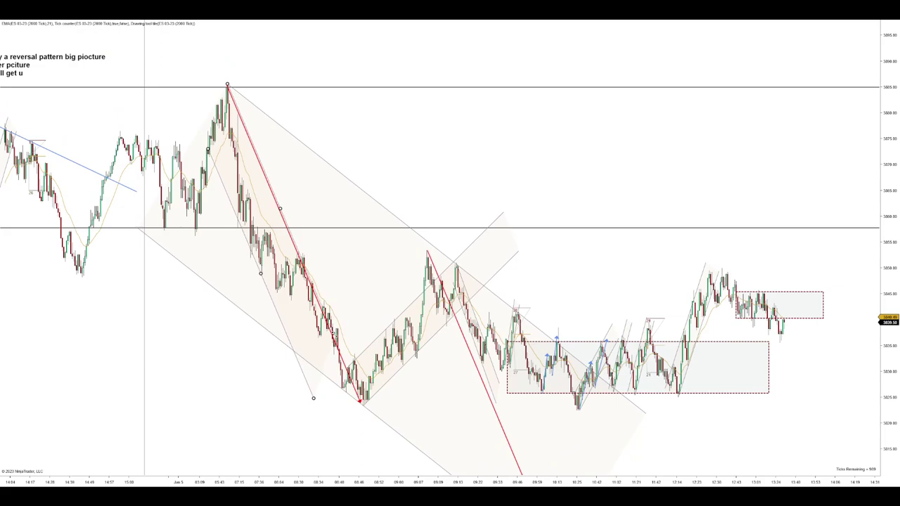
click(894, 26)
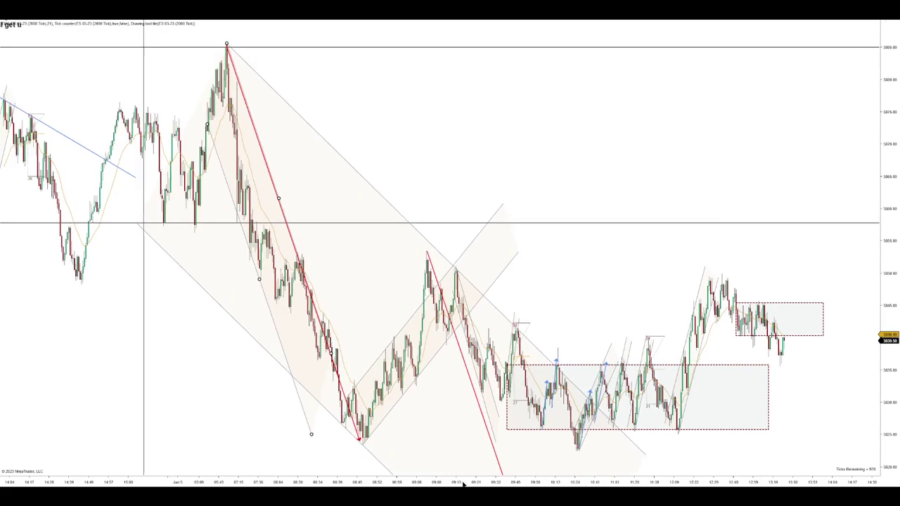
drag(468, 483, 362, 461)
drag(218, 352, 147, 319)
drag(71, 125, 83, 83)
drag(144, 166, 300, 312)
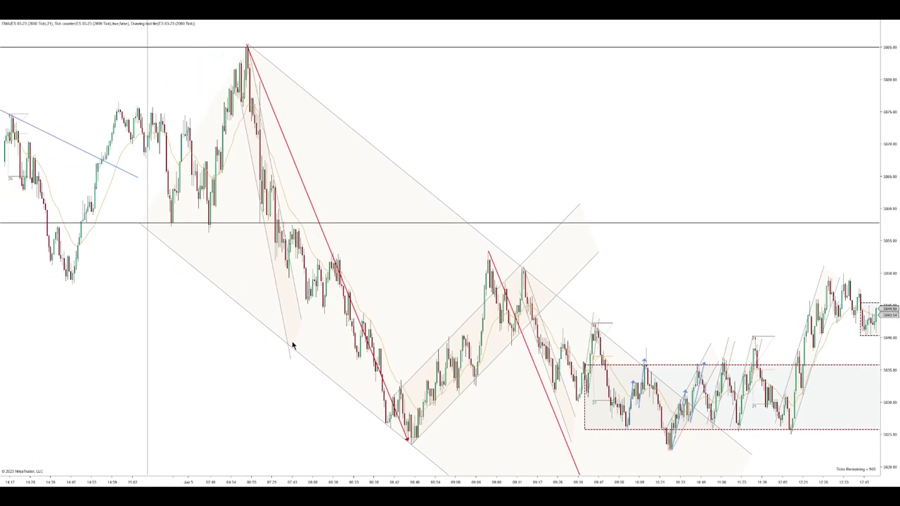
Examine the first leg down and its pullbacks to the moving average between the session high and the 08:46 low
drag(315, 484, 218, 293)
drag(220, 236, 422, 257)
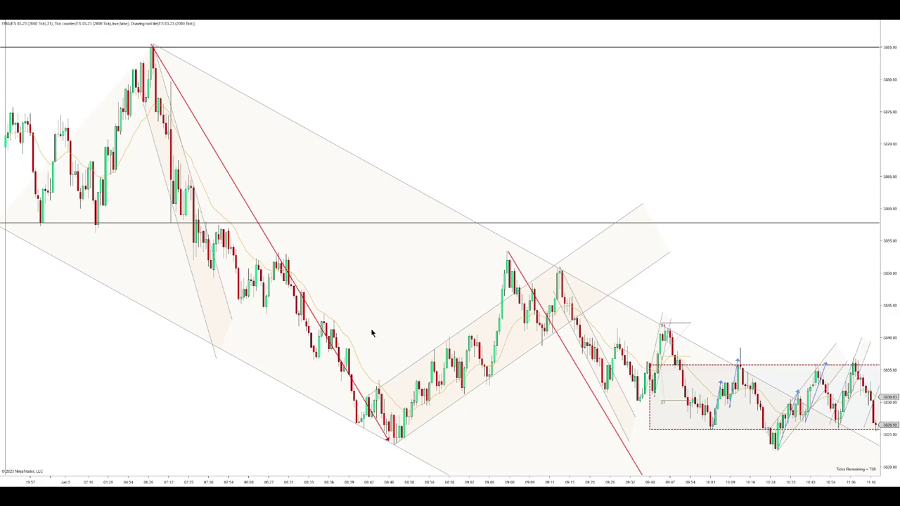
drag(394, 484, 317, 483)
drag(299, 325, 372, 277)
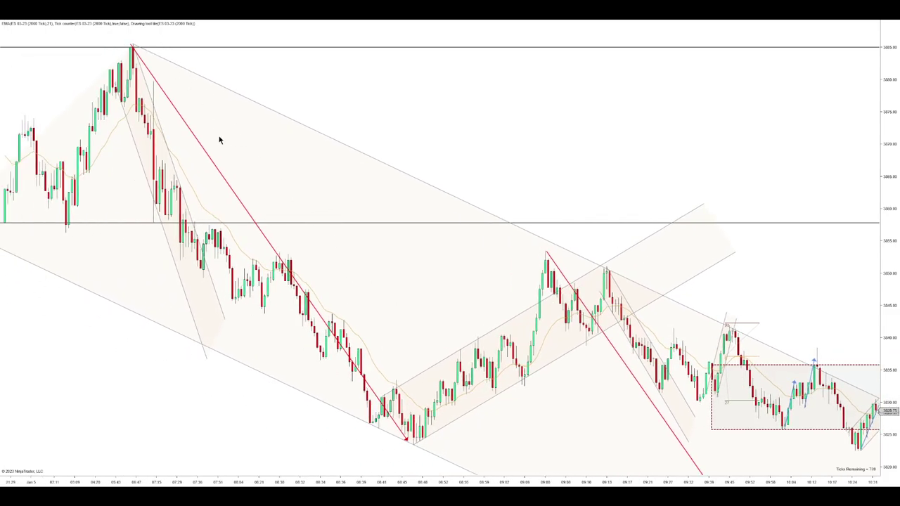
scroll(301, 167, up, 3)
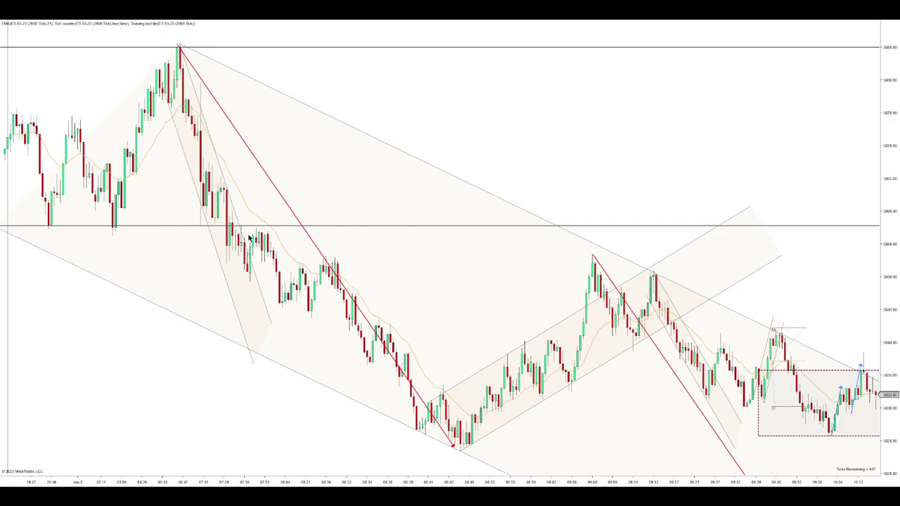
drag(66, 230, 68, 226)
click(109, 251)
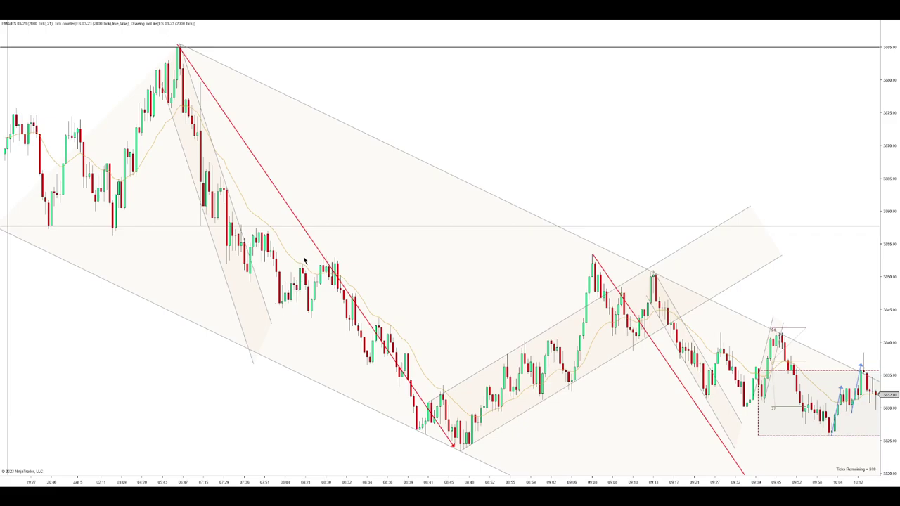
drag(343, 479, 200, 375)
drag(151, 316, 294, 328)
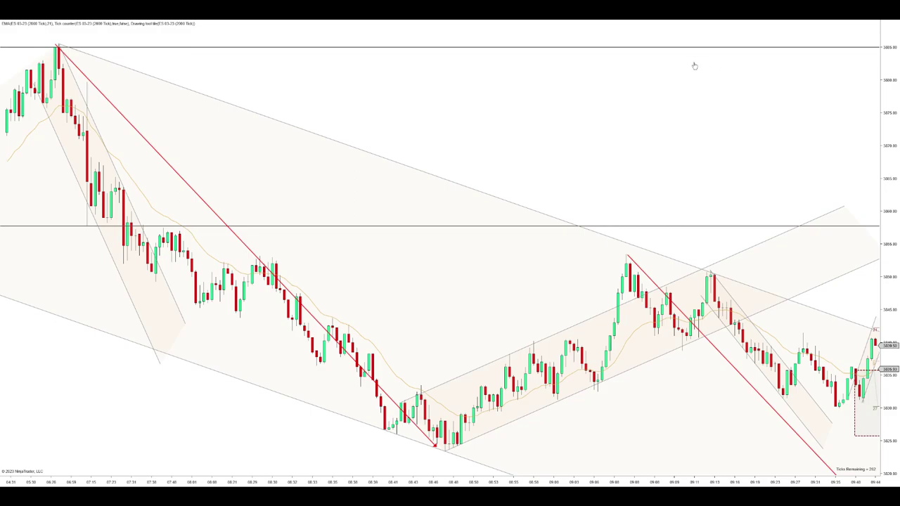
click(199, 307)
click(281, 253)
click(221, 299)
click(237, 266)
key(Delete)
click(245, 277)
key(Delete)
Extend the steep descending channel to the low at the red arrow's tip and widen it around the lows of the decline
click(182, 310)
drag(185, 324, 462, 448)
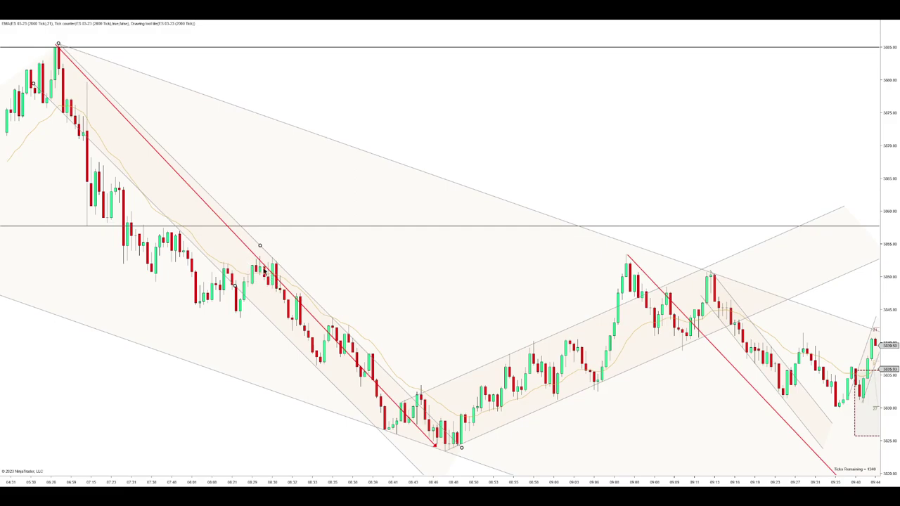
drag(33, 83, 6, 127)
Draw an upward arrow along the small pullback near 08:34 and place an equal-length arrow starting from the following low
drag(415, 481, 440, 480)
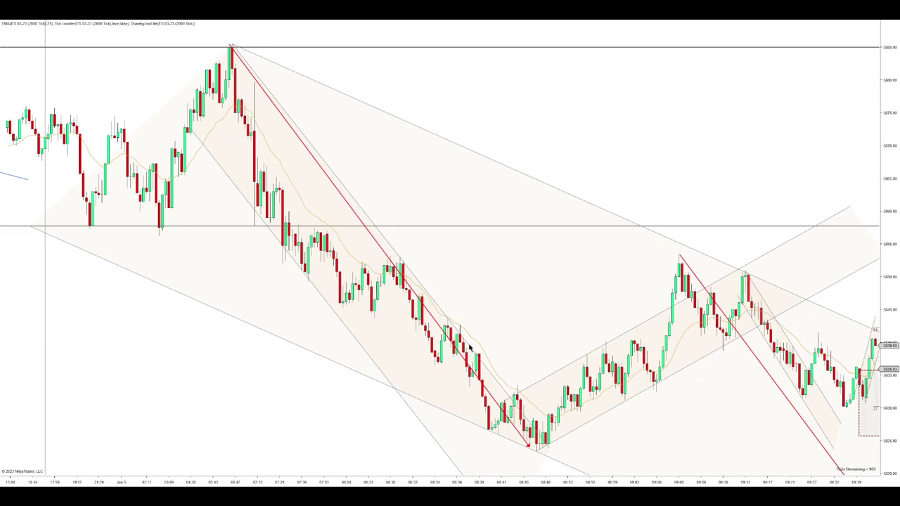
click(437, 366)
click(447, 323)
click(441, 359)
drag(441, 359, 458, 350)
drag(542, 482, 577, 459)
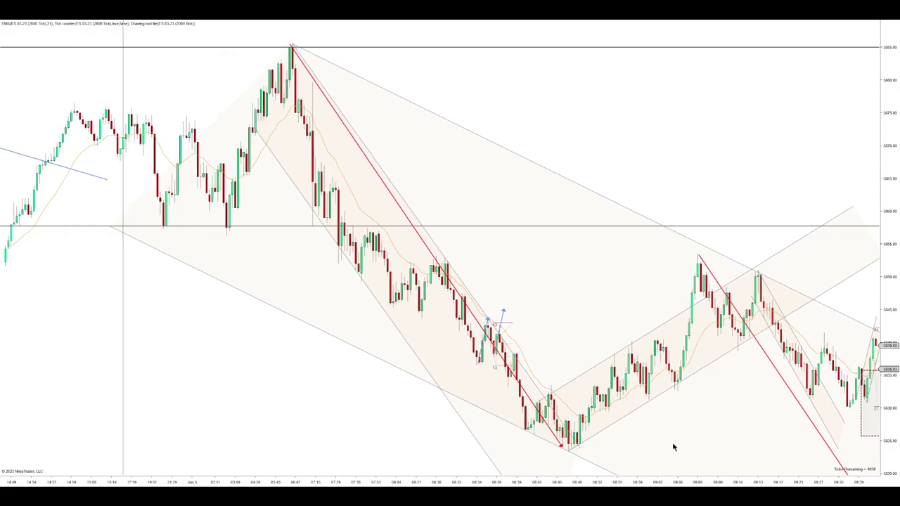
Draw a small rising channel around the two-legged pullback near 08:42, just before the low of the decline
drag(673, 447, 606, 440)
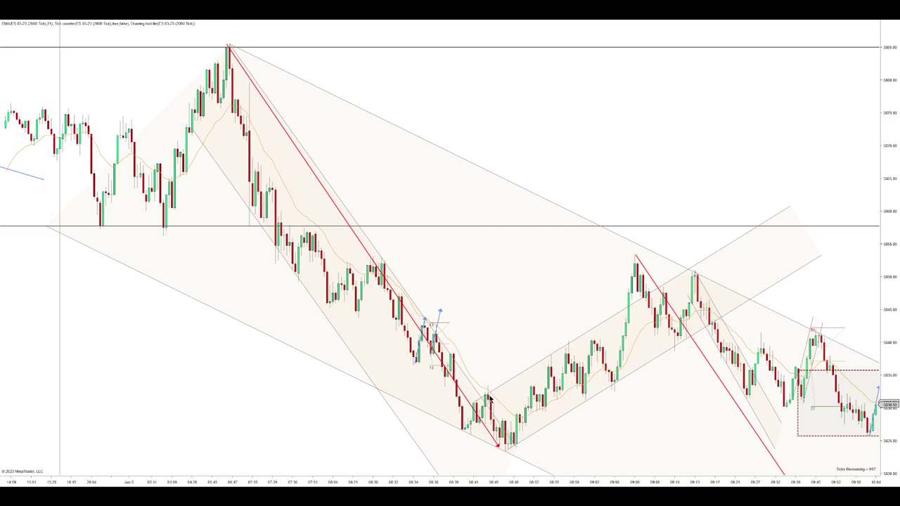
drag(479, 461, 581, 481)
key(F2)
click(454, 435)
click(511, 382)
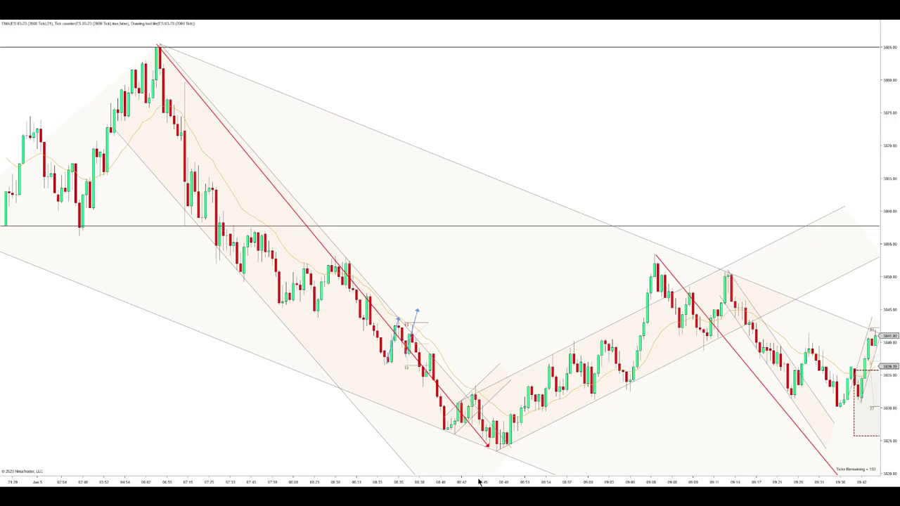
Adjust the end point of the steep descending channel that starts at the 09:14 swing high
drag(465, 480, 510, 404)
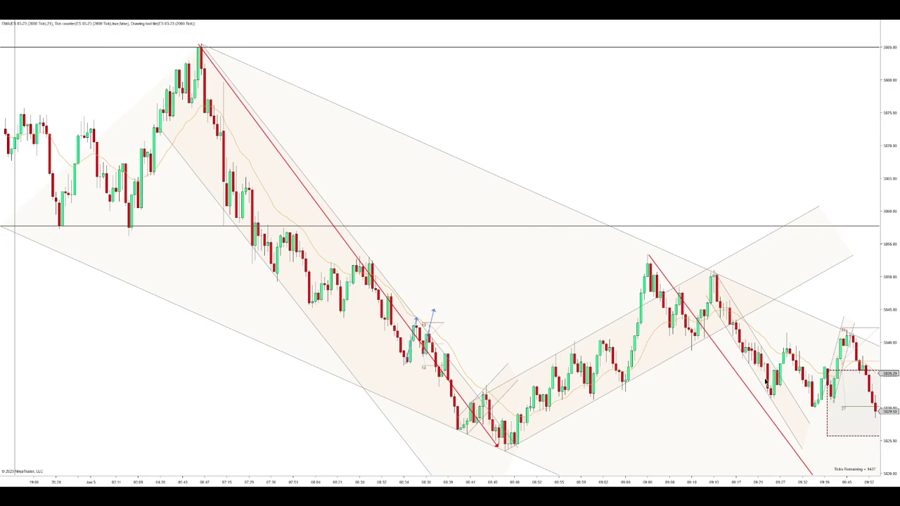
click(800, 410)
drag(809, 424, 806, 425)
click(798, 331)
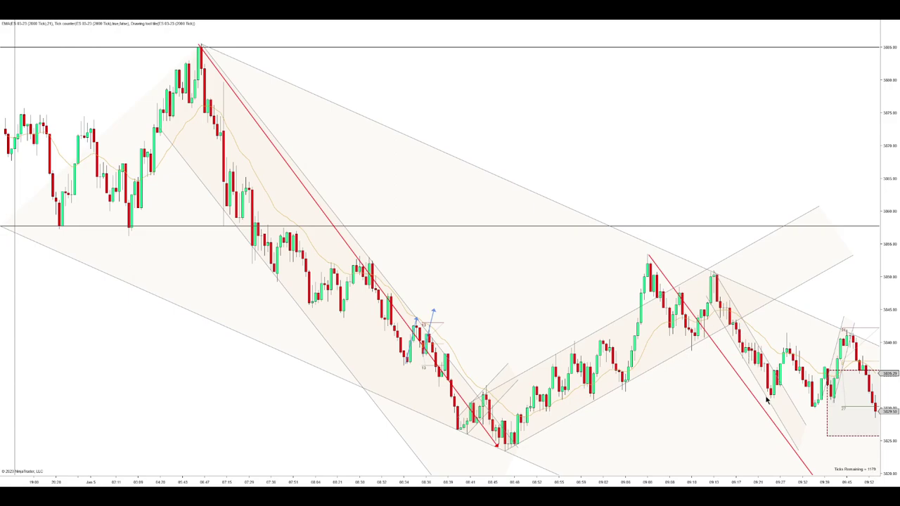
Draw a downward arrow from the 09:29 high to the 09:38 low and place an equal-length arrow from the 09:47 high
scroll(795, 337, down, 3)
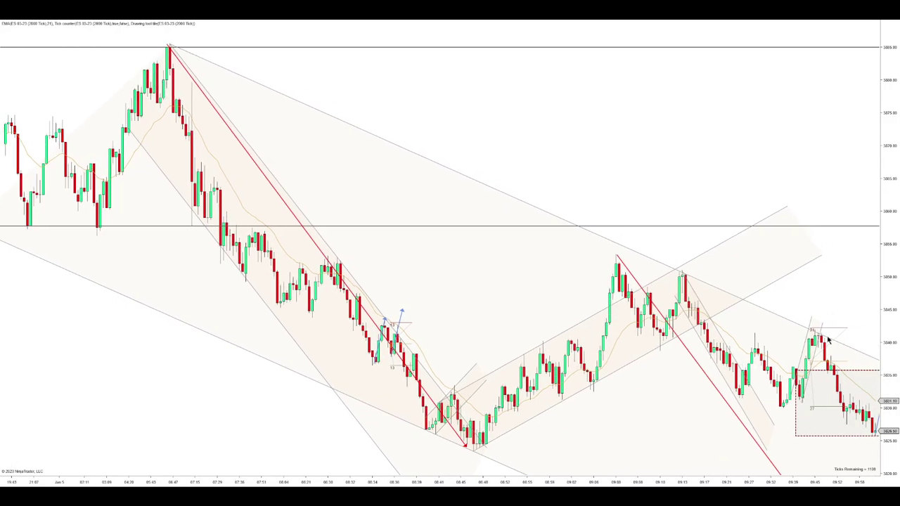
scroll(809, 350, down, 3)
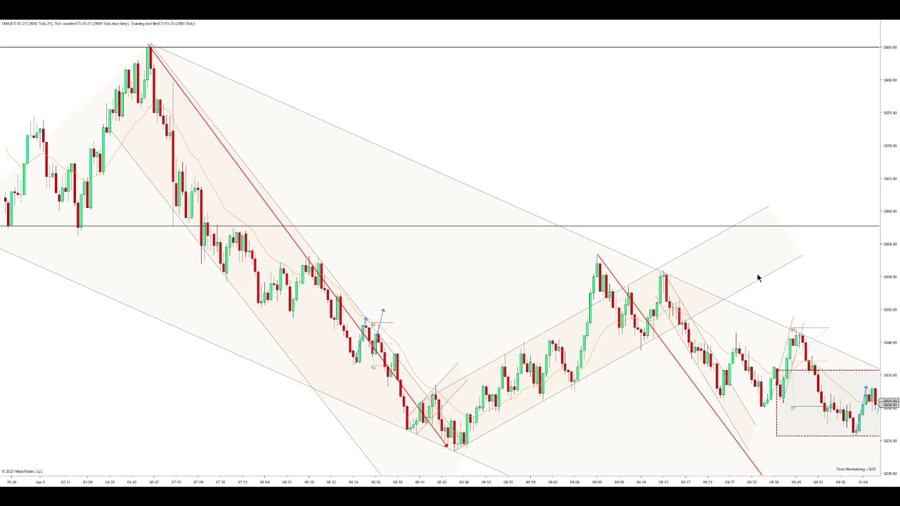
click(762, 408)
click(748, 366)
drag(794, 329, 819, 403)
drag(704, 482, 650, 482)
drag(748, 457, 649, 438)
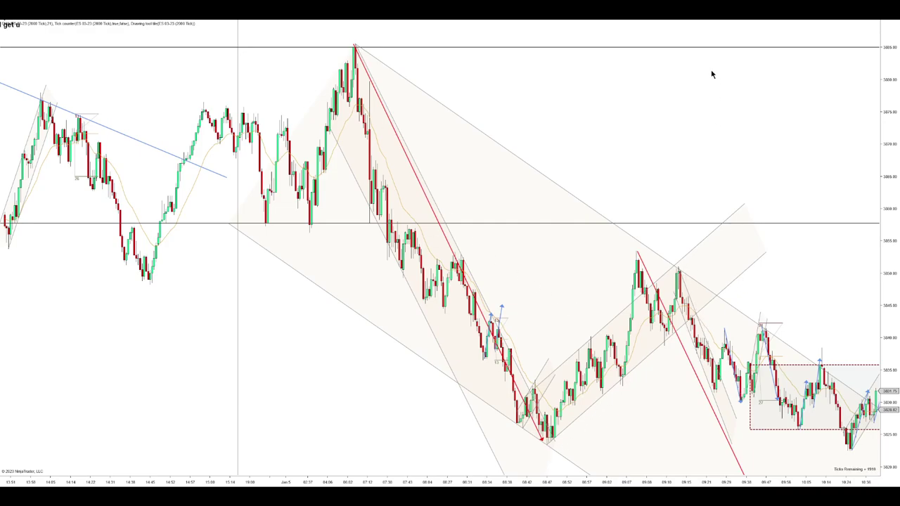
click(680, 271)
click(746, 396)
key(Delete)
Mark the small lower high near 10:17, where price meets the large channel's upper line, with a blue circle
scroll(785, 471, up, 3)
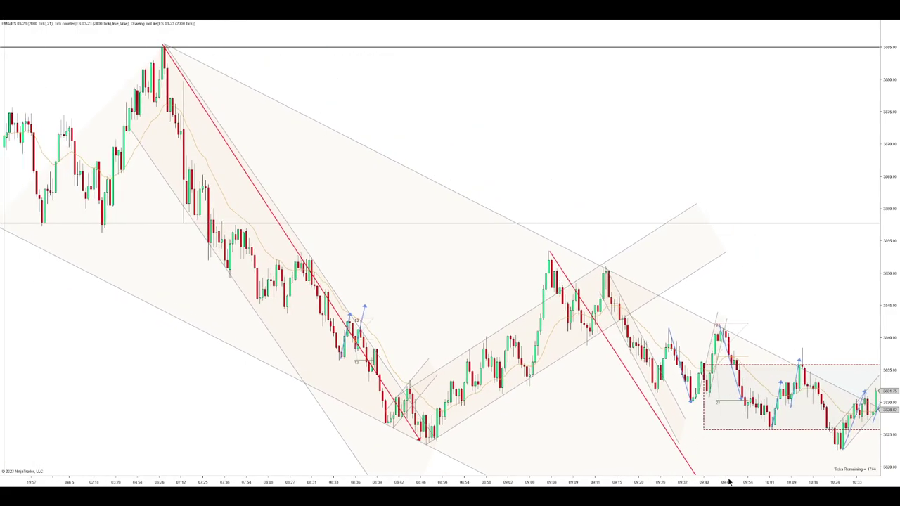
scroll(729, 481, up, 3)
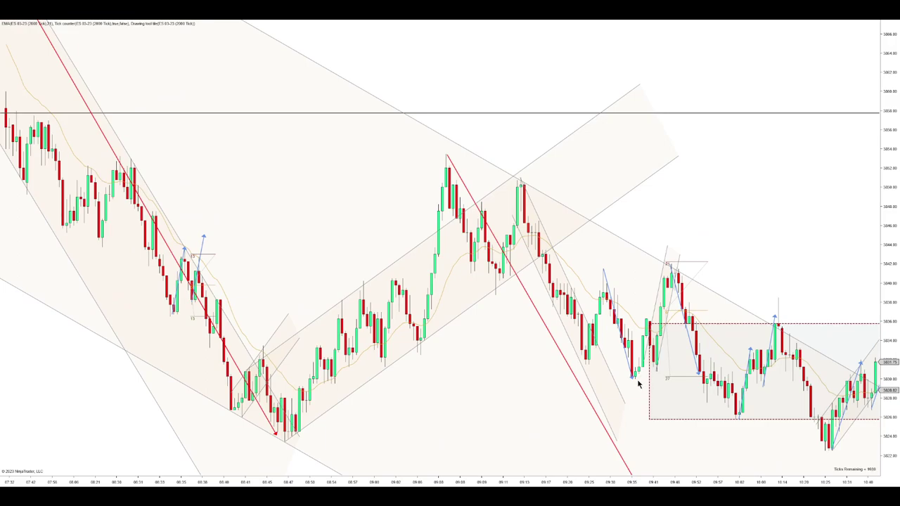
scroll(597, 483, down, 3)
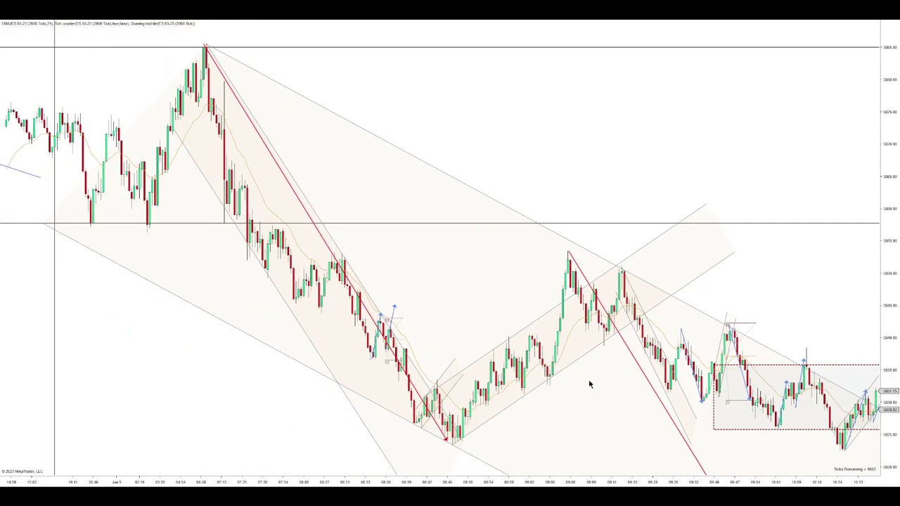
drag(793, 314, 767, 314)
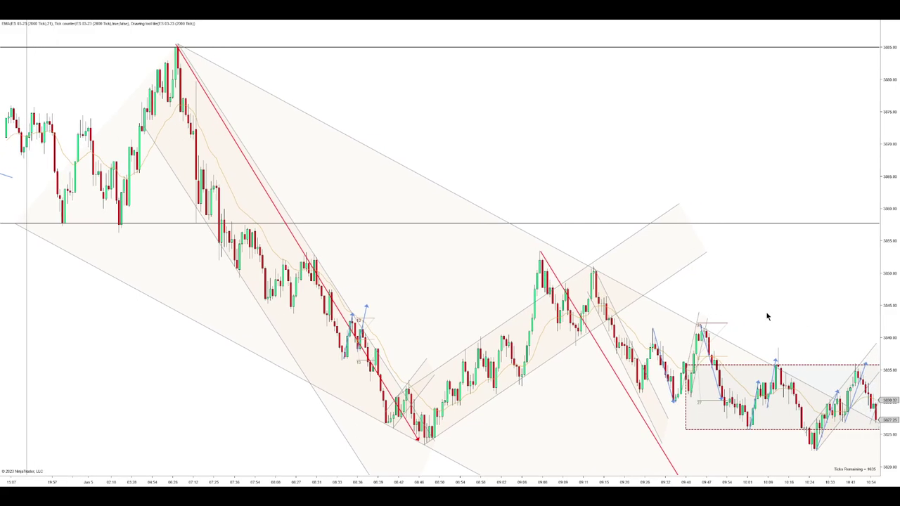
scroll(731, 481, up, 4)
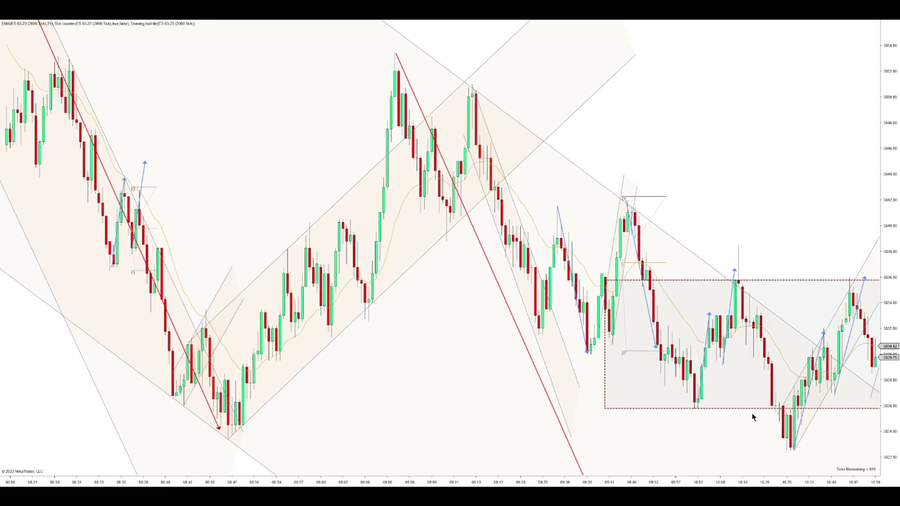
drag(744, 478, 760, 475)
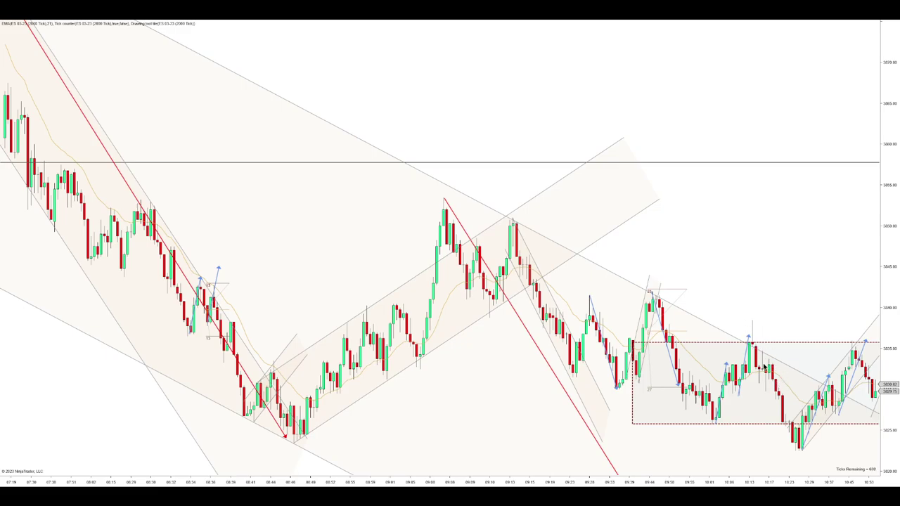
drag(794, 309, 760, 307)
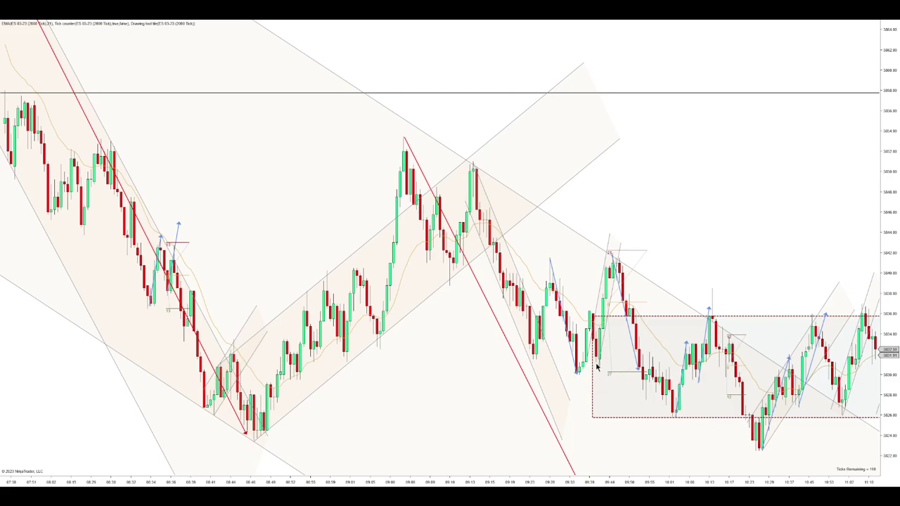
click(727, 385)
click(733, 338)
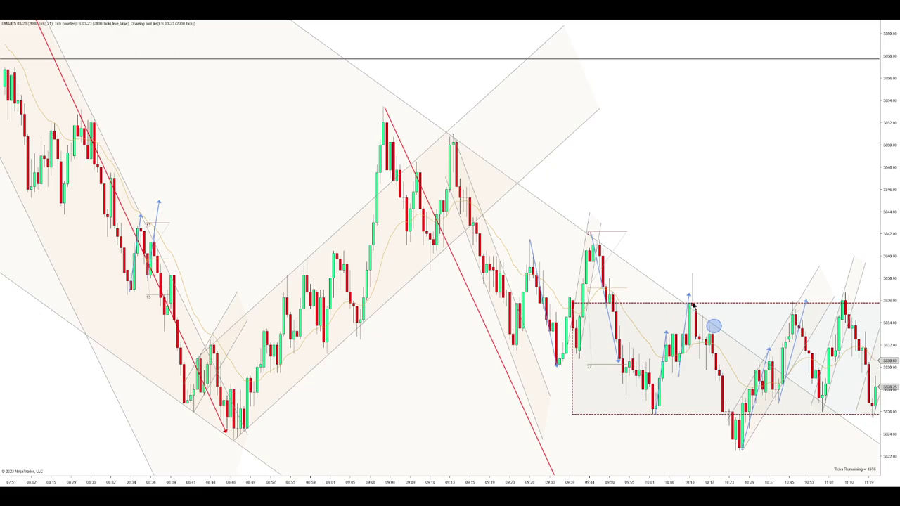
Delete the second upward arrow after the 10:26 low and extend the first one up to the swing high near 10:45
drag(739, 260, 678, 251)
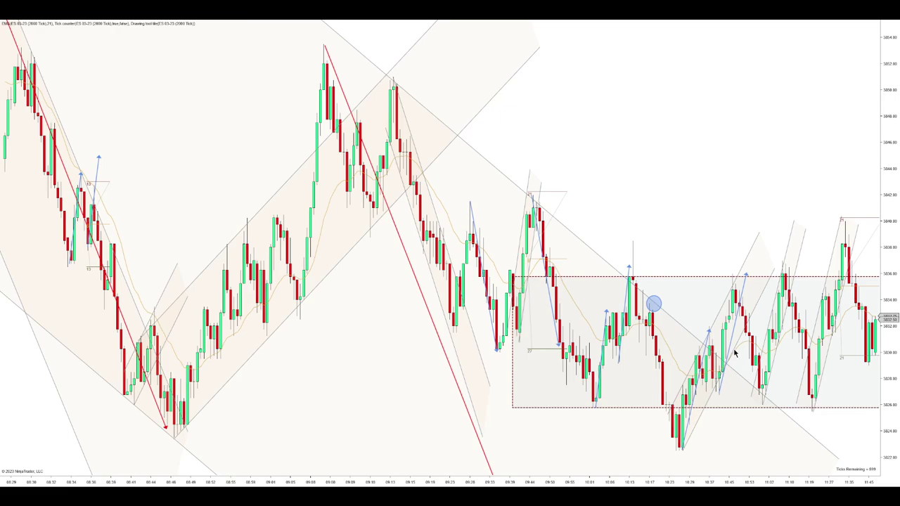
drag(843, 430, 785, 404)
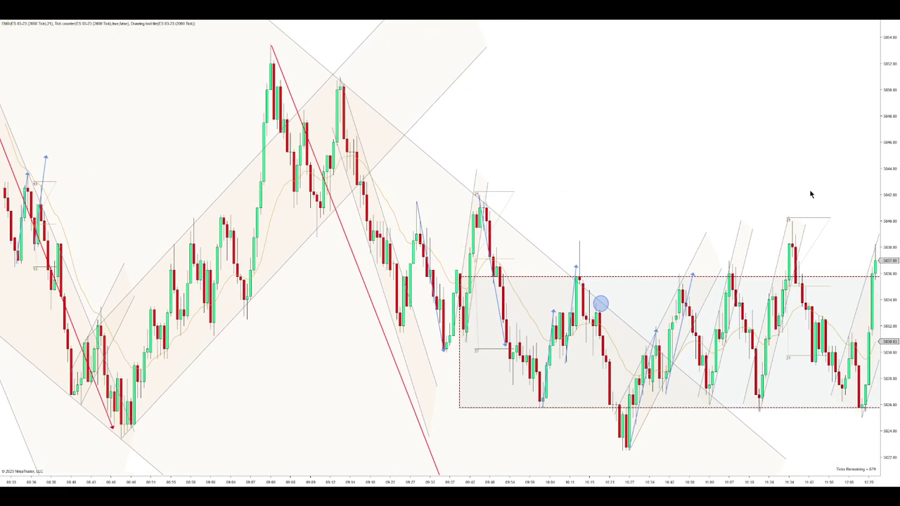
drag(738, 483, 795, 456)
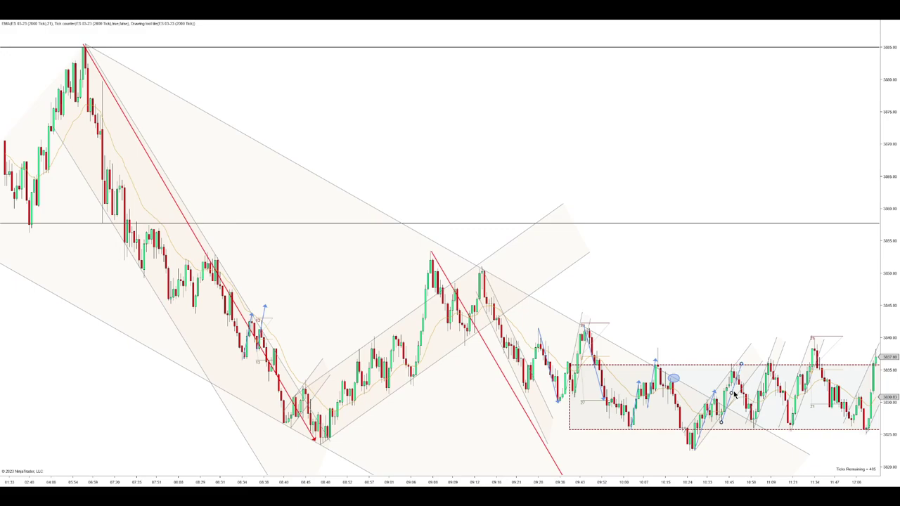
key(Delete)
drag(714, 392, 730, 365)
Copy the extended upward arrow and place the copy from the next swing low at the trading range's lower edge
key(ctrl+c)
key(ctrl+v)
key(ctrl+v)
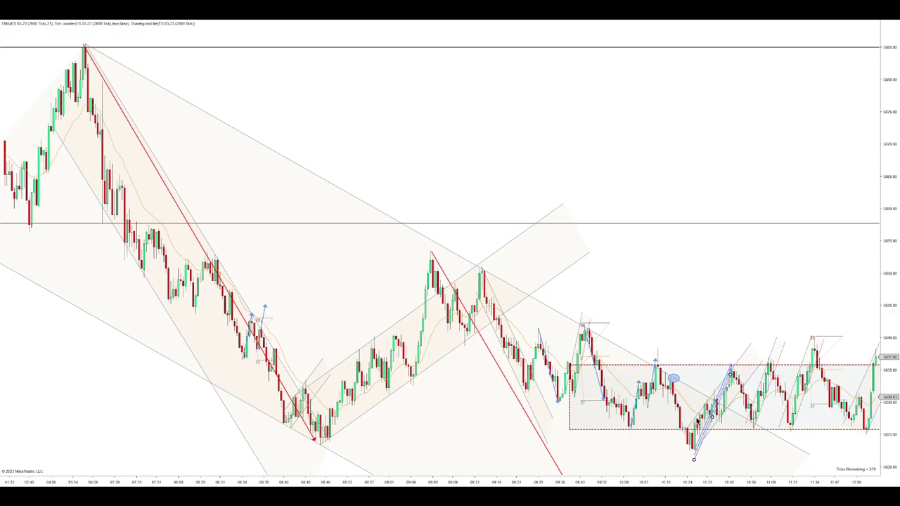
click(784, 369)
drag(786, 369, 780, 365)
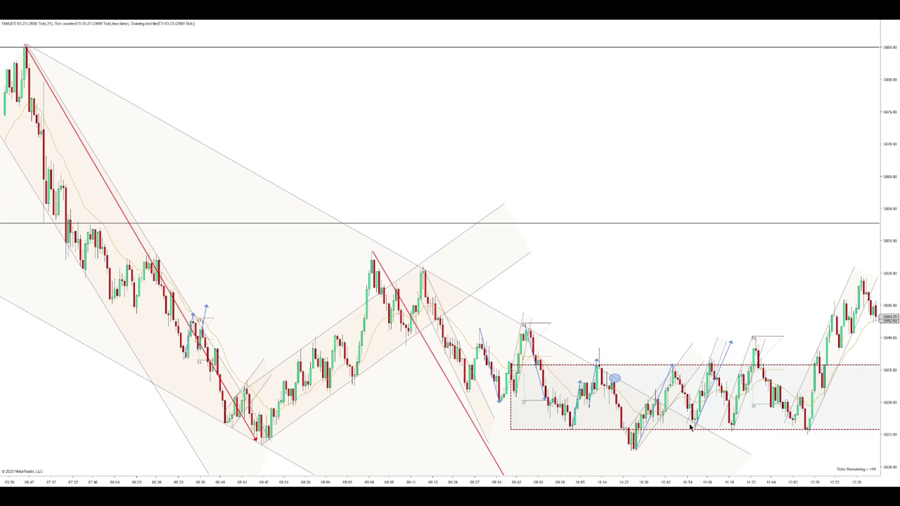
drag(710, 481, 420, 482)
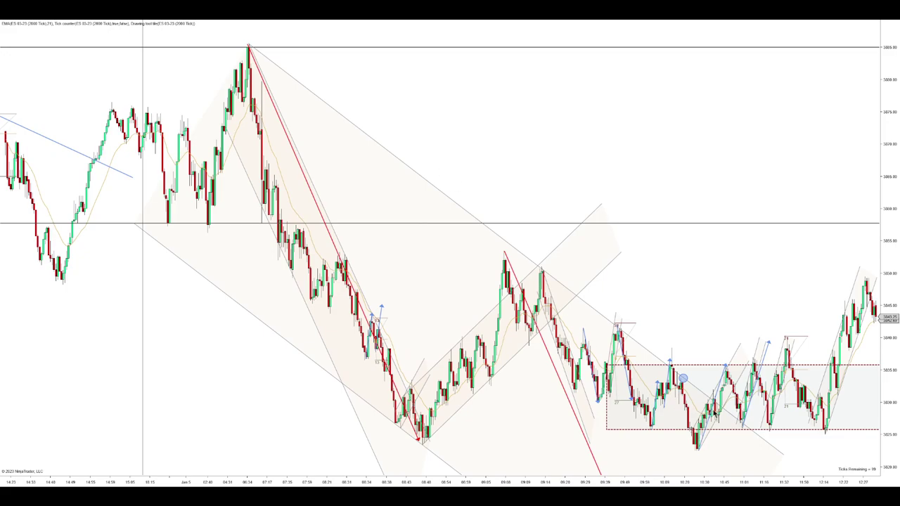
drag(823, 483, 618, 464)
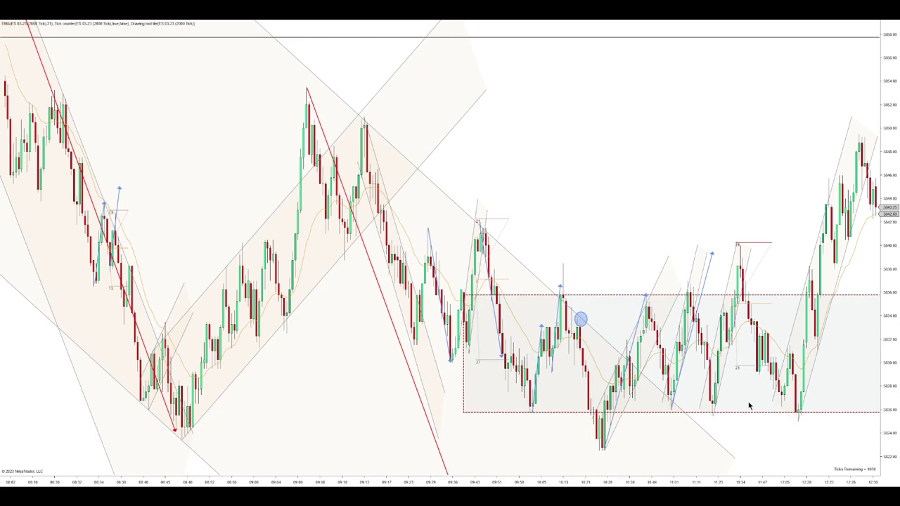
Draw a descending channel from the swing high near 11:34 to the low near 12:17, with its parallel line along the decline's lower side
drag(850, 387, 813, 385)
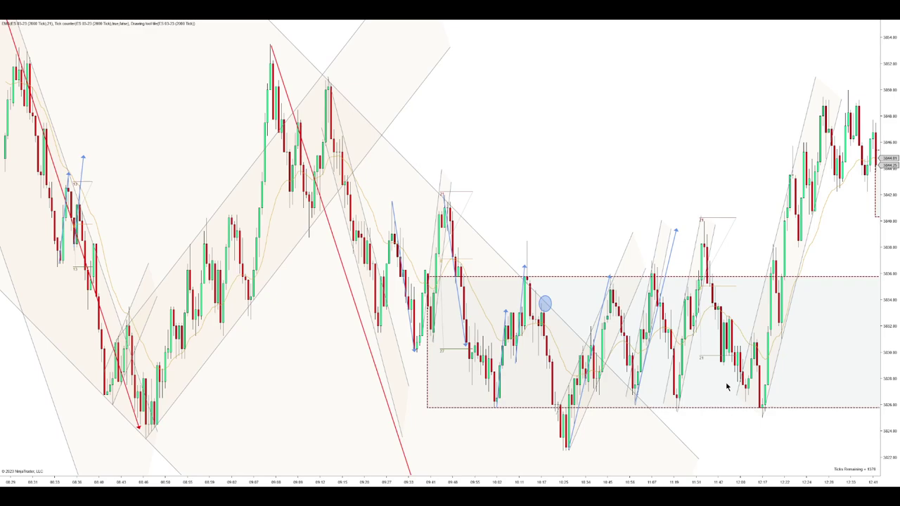
drag(835, 360, 748, 352)
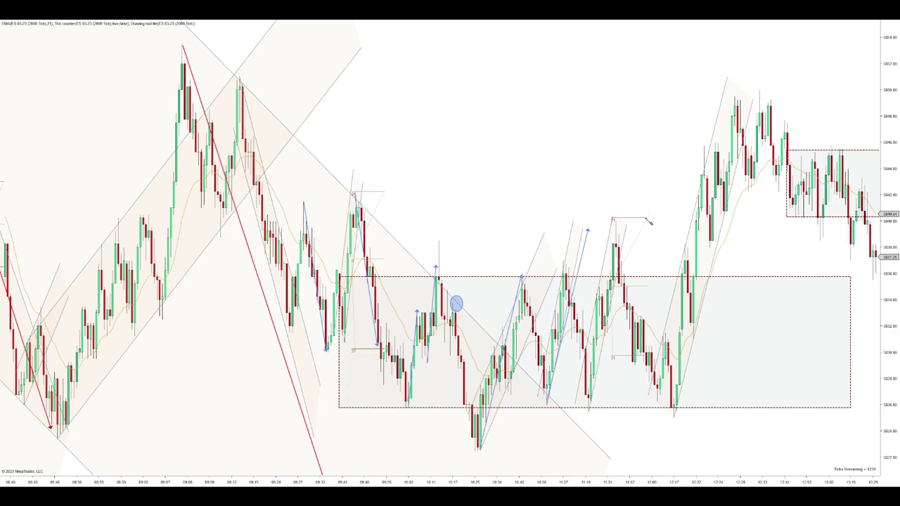
click(617, 222)
click(671, 424)
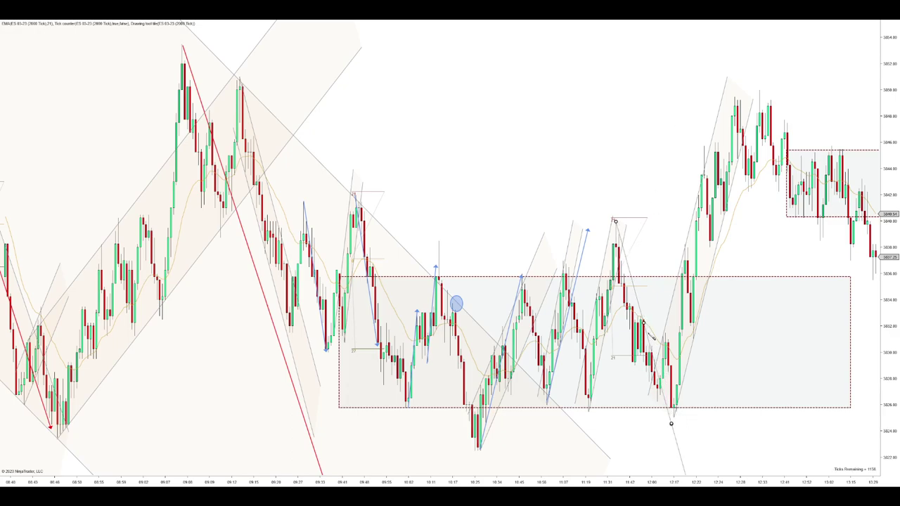
click(606, 258)
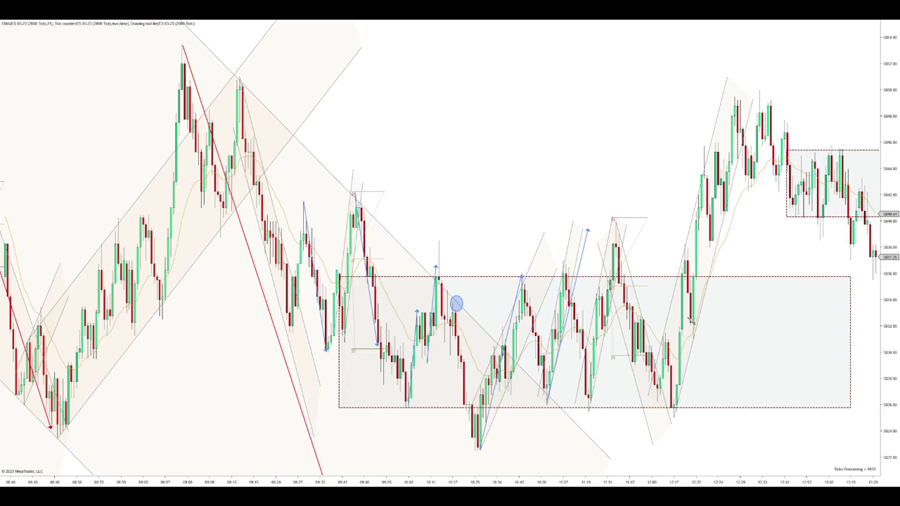
click(665, 332)
click(687, 433)
click(687, 433)
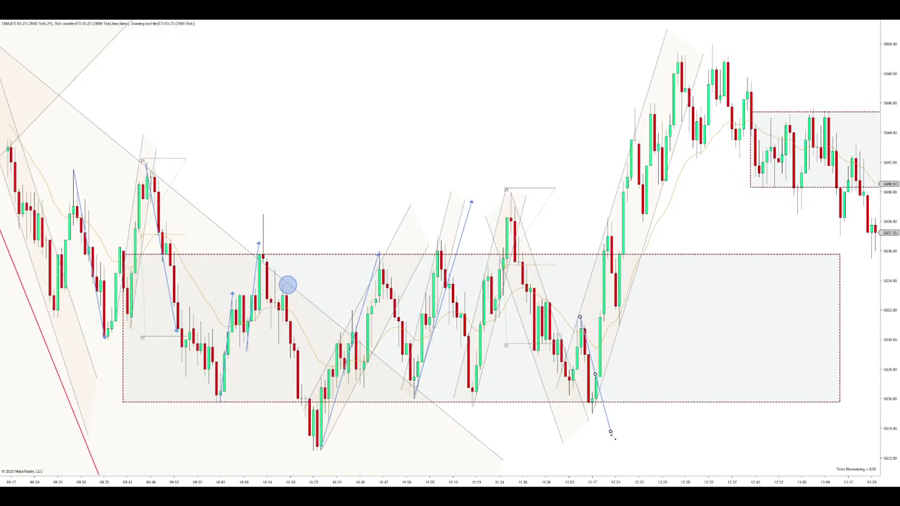
drag(613, 434, 625, 414)
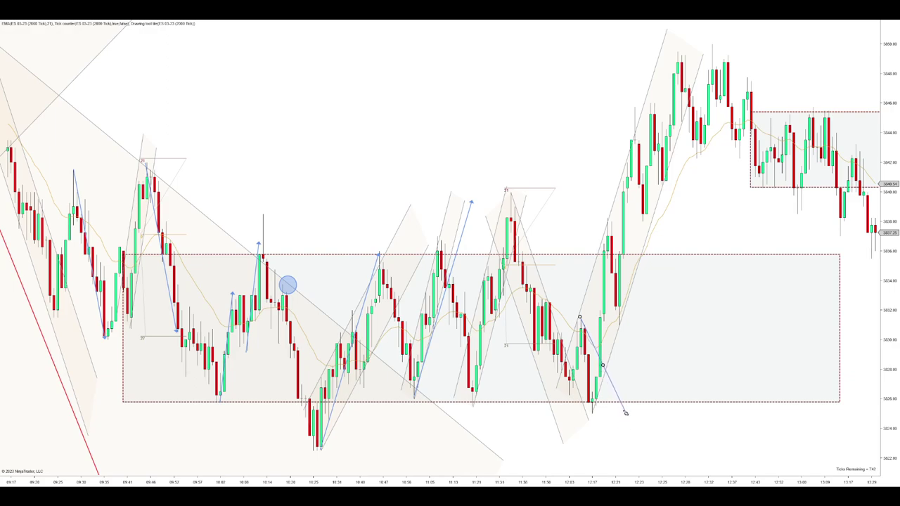
key(Delete)
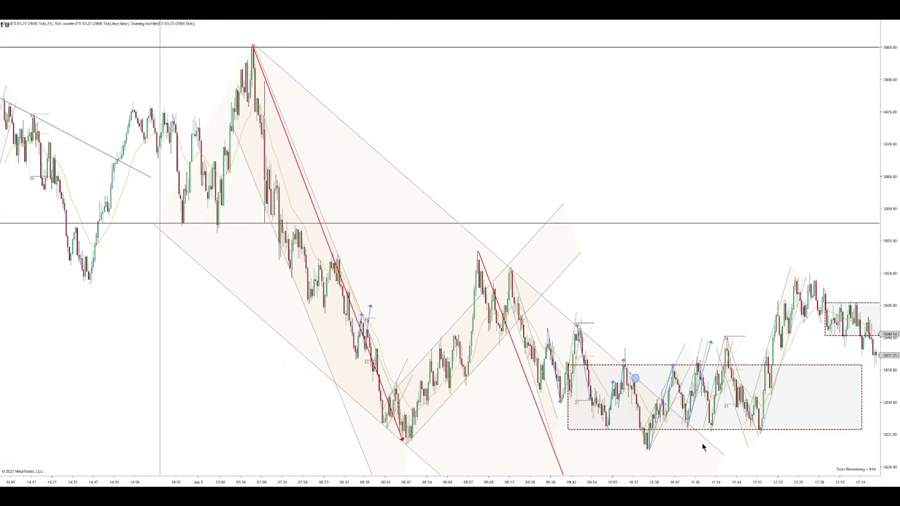
mouse_move(713, 478)
mouse_down()
mouse_move(787, 478)
mouse_move(460, 466)
mouse_move(218, 422)
mouse_up()
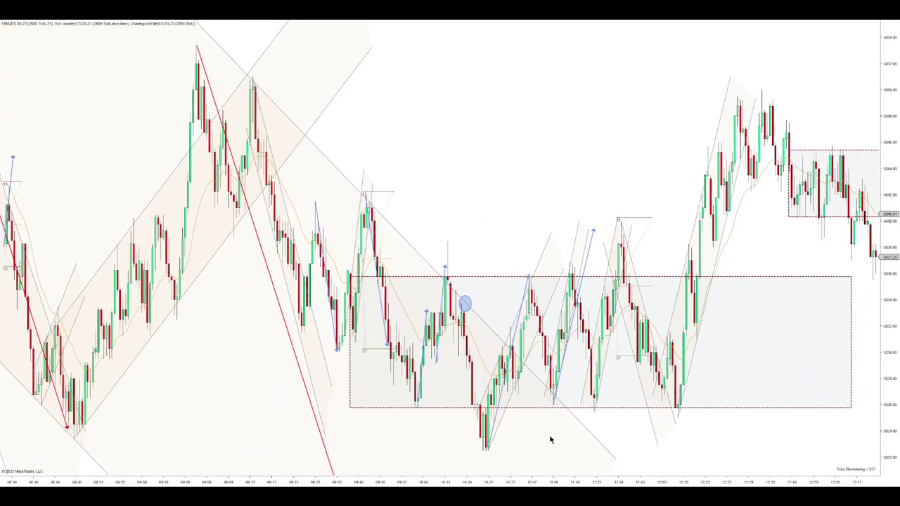
drag(564, 484, 683, 474)
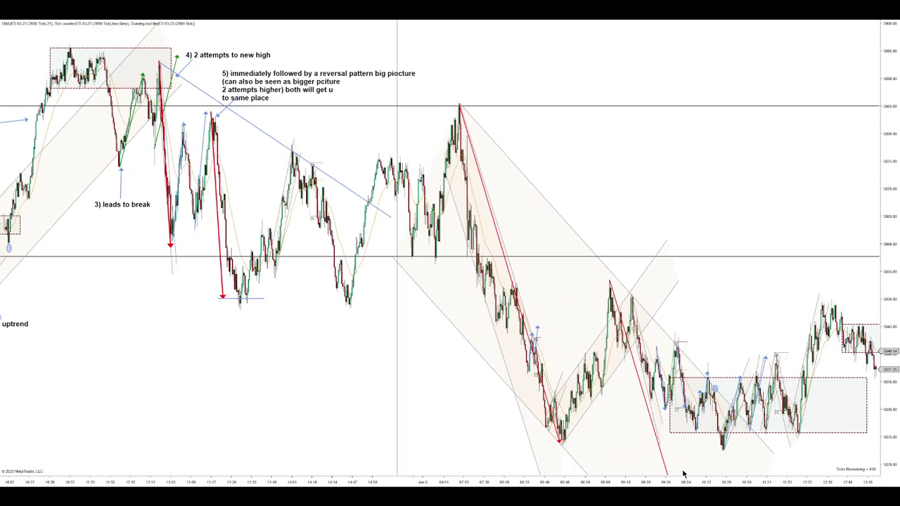
scroll(576, 393, down, 6)
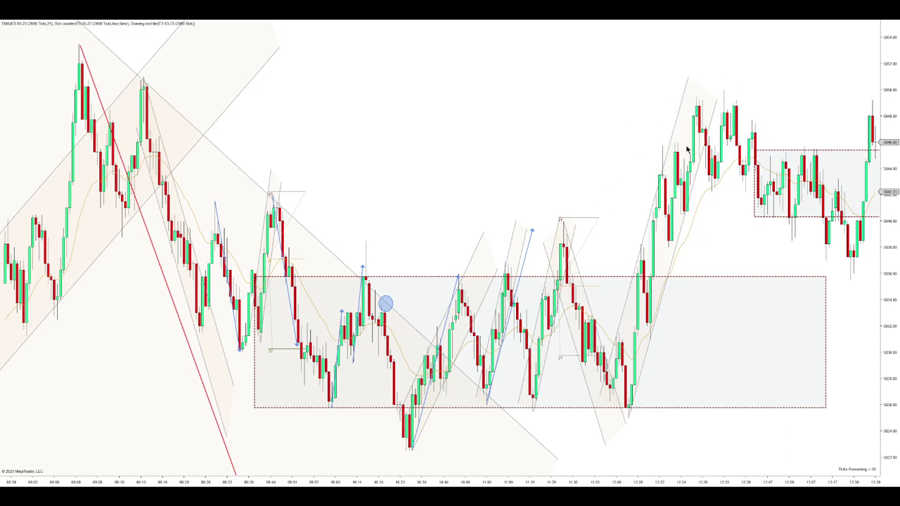
click(749, 171)
click(776, 116)
key(Escape)
Draw a trading-range rectangle around the swing highs from about 12:28, spanning about 3843.5 to 3848.5, and shorten it to end near 13:00
click(691, 177)
click(860, 106)
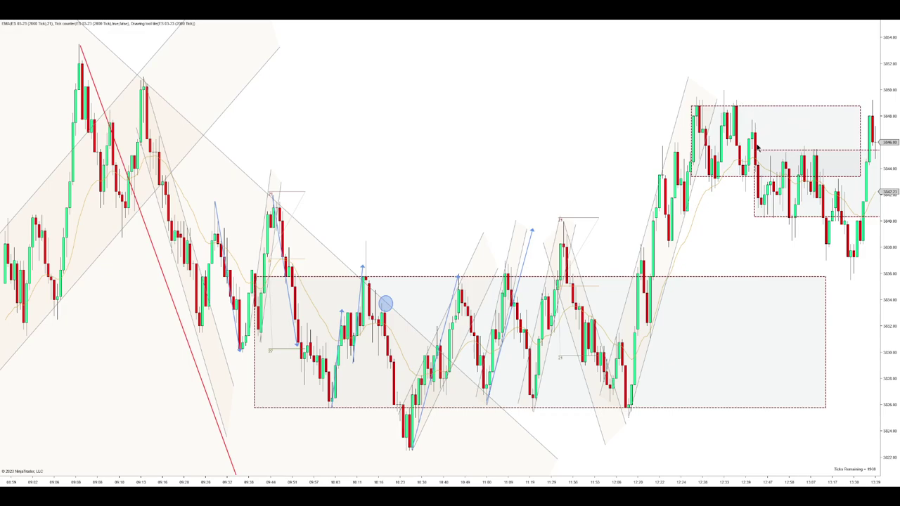
click(860, 106)
drag(859, 106, 796, 106)
click(841, 100)
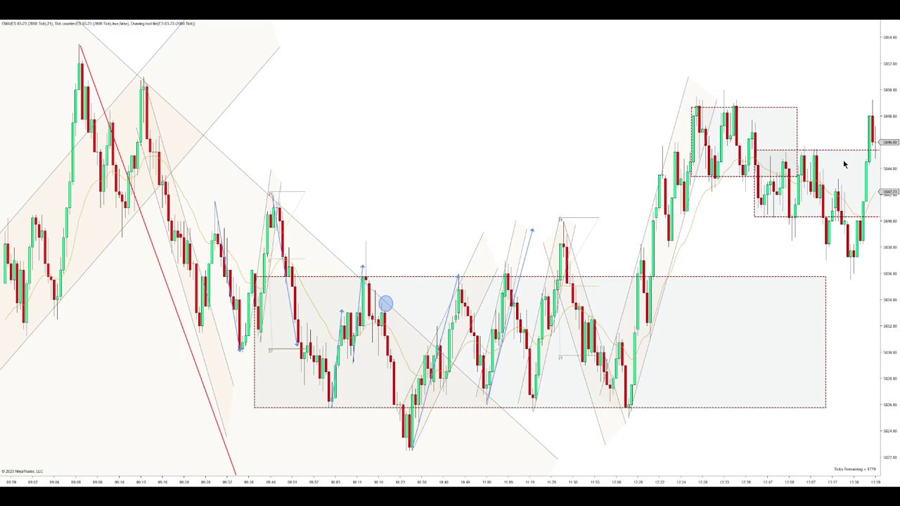
drag(835, 167, 777, 169)
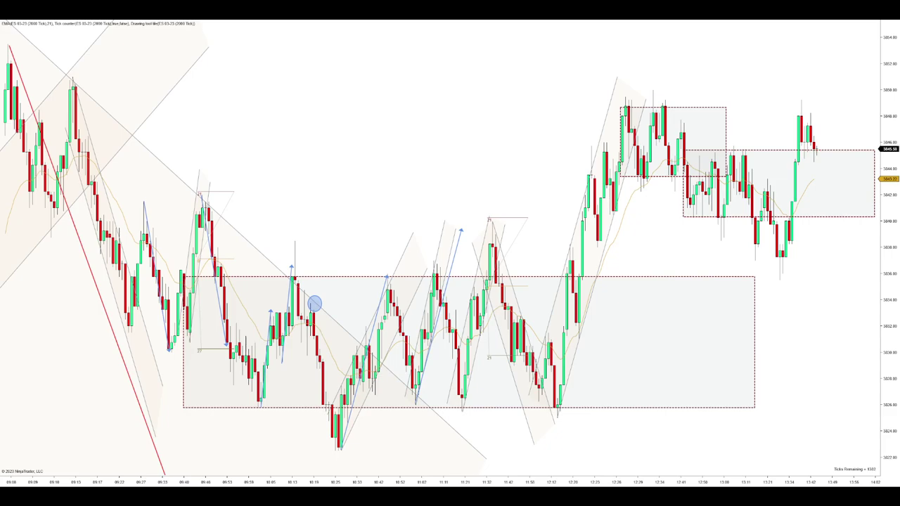
drag(389, 482, 500, 452)
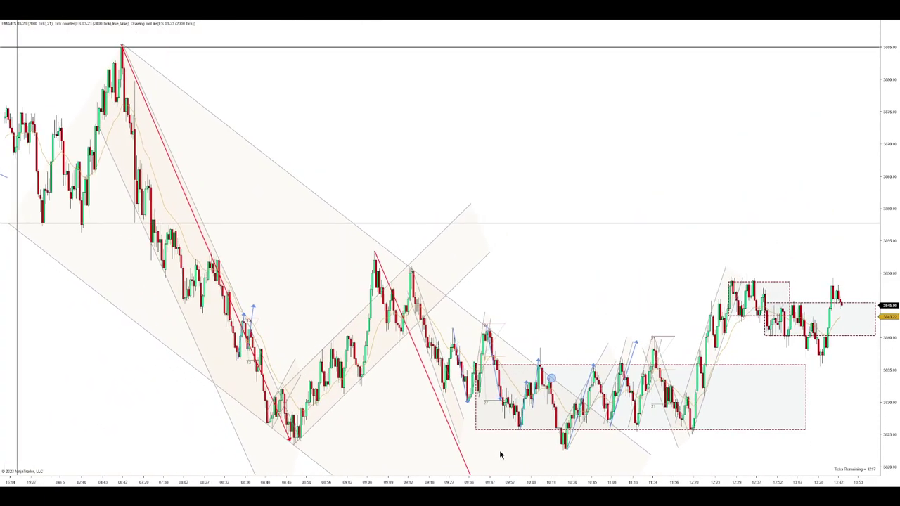